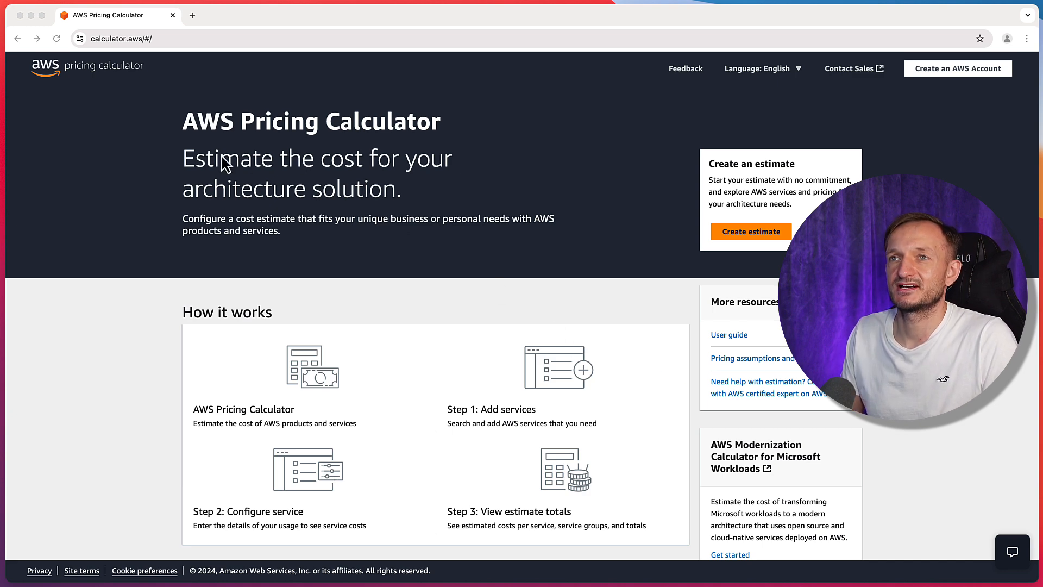
Step: Start a new cost estimate at calculator.aws
click(119, 38)
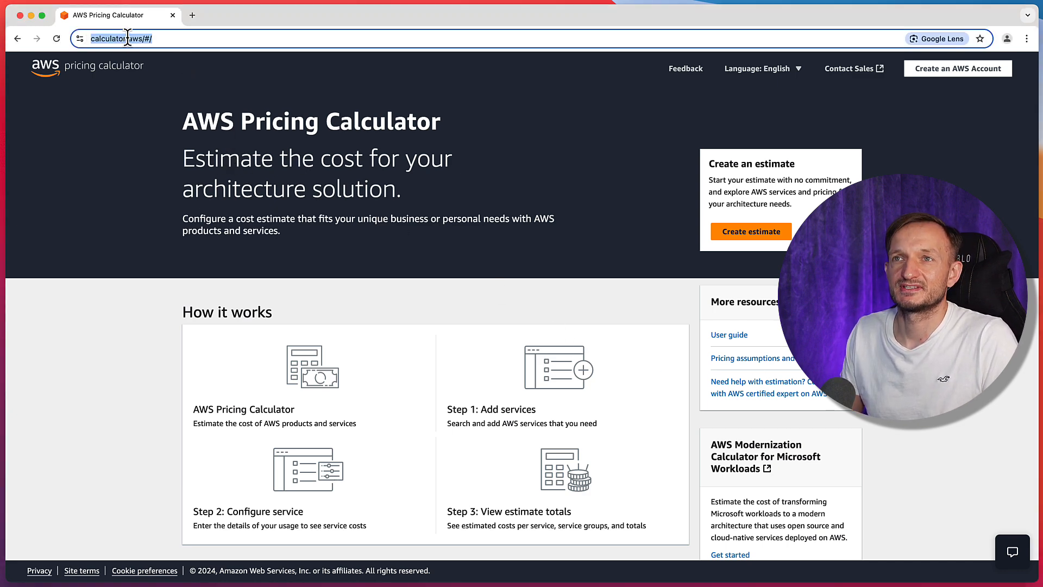
click(173, 38)
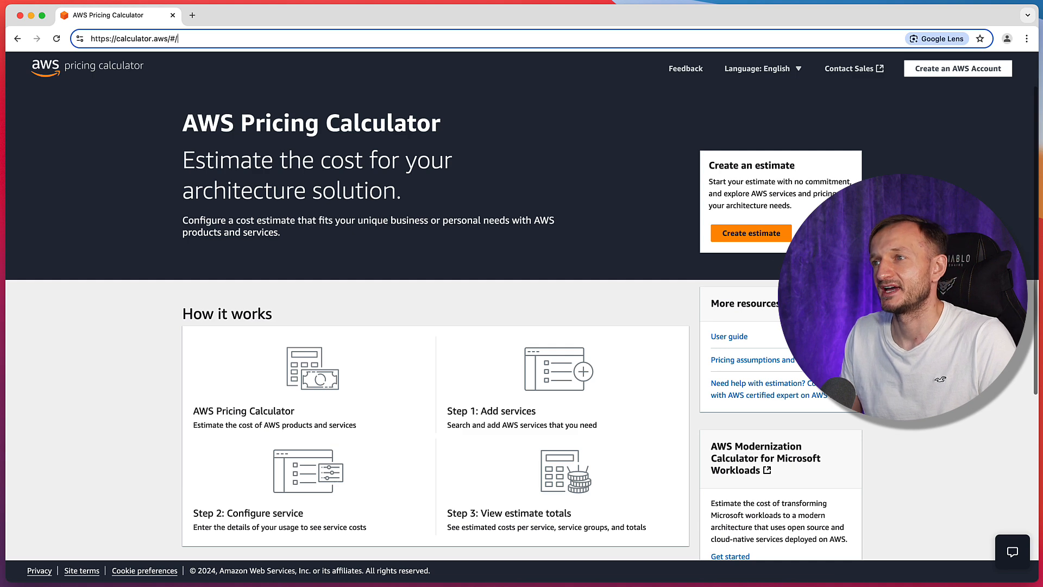
click(756, 237)
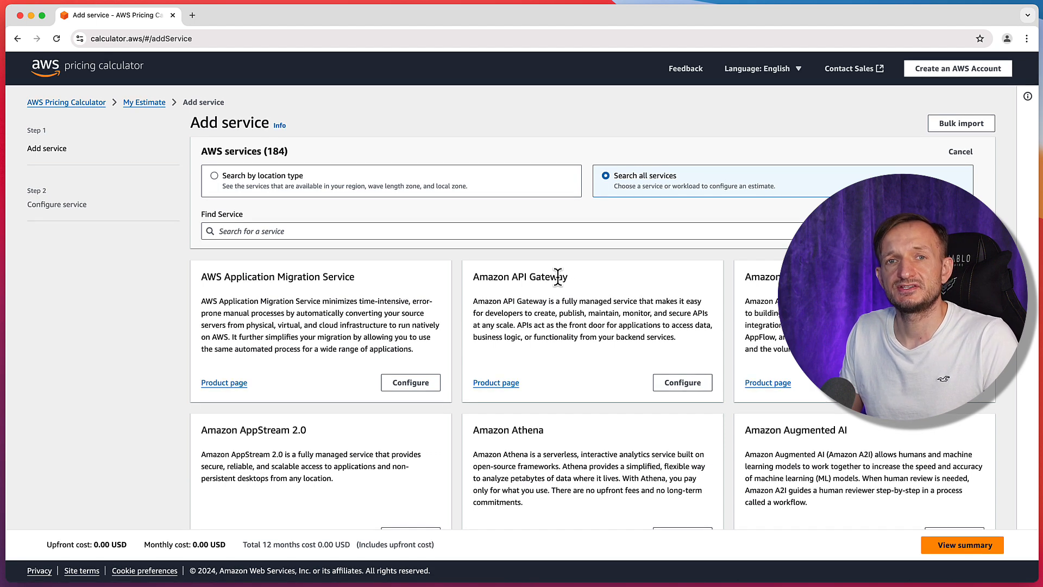
Step: Search all services for "ec2" and open the configuration of Amazon EC2
scroll(555, 277, down, 1)
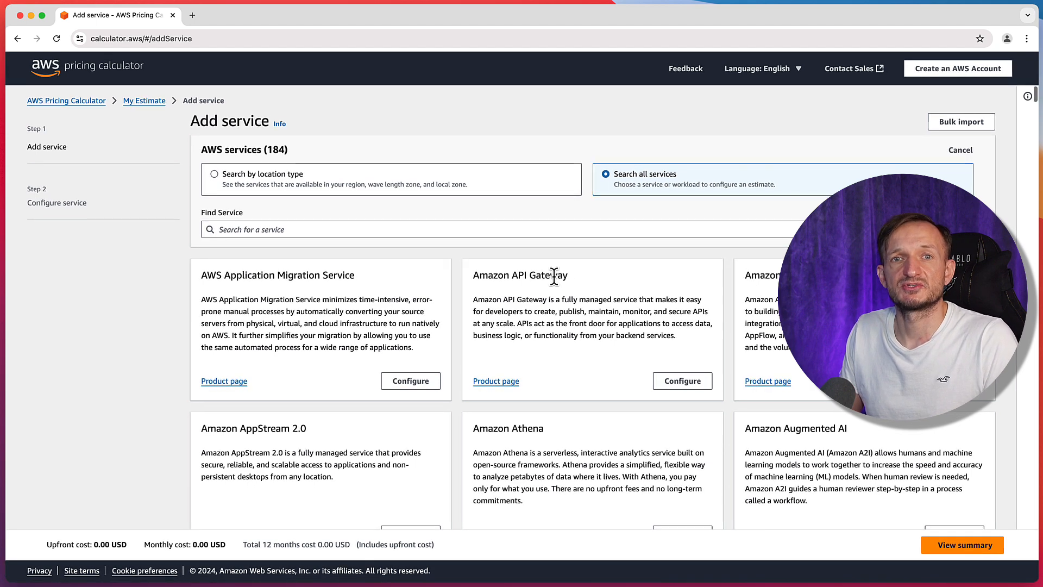
scroll(555, 279, up, 1)
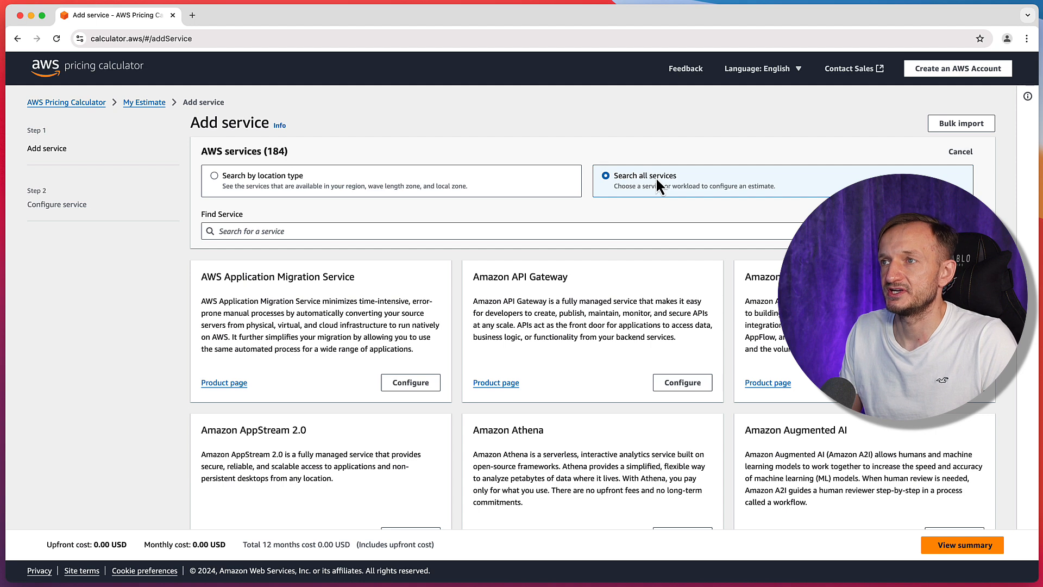
click(452, 230)
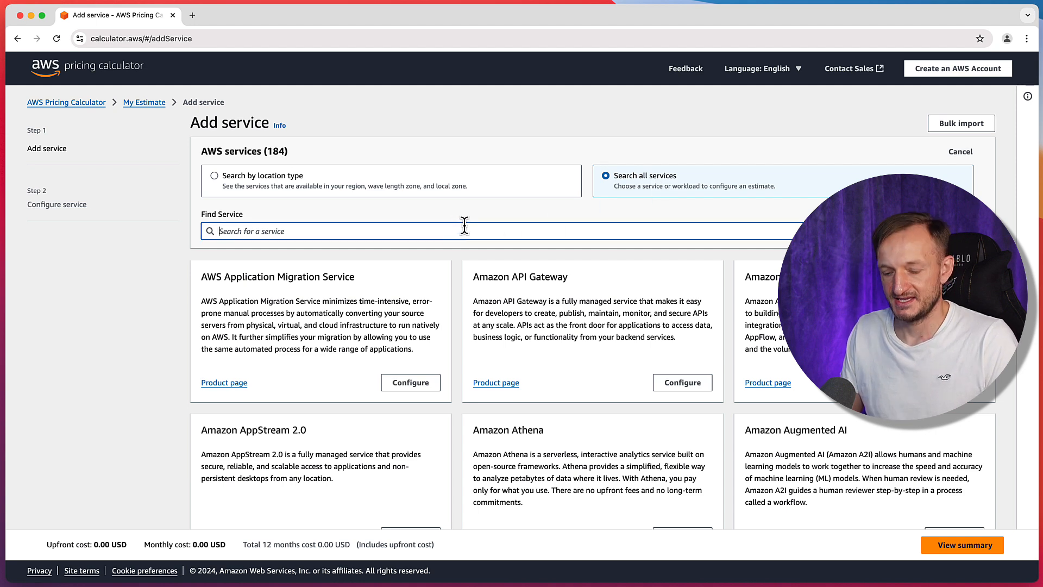
text(ec2)
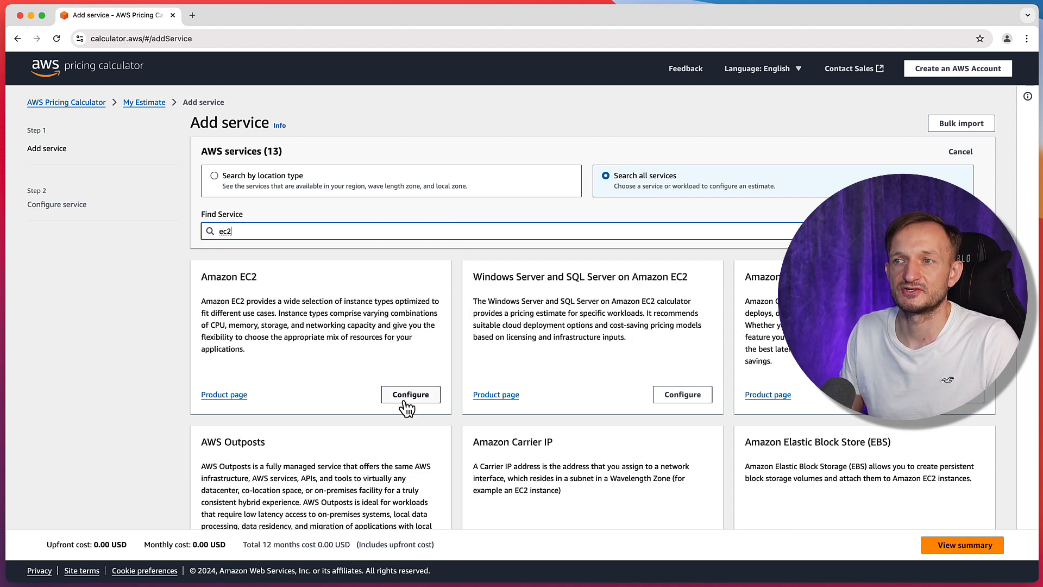
scroll(408, 400, down, 1)
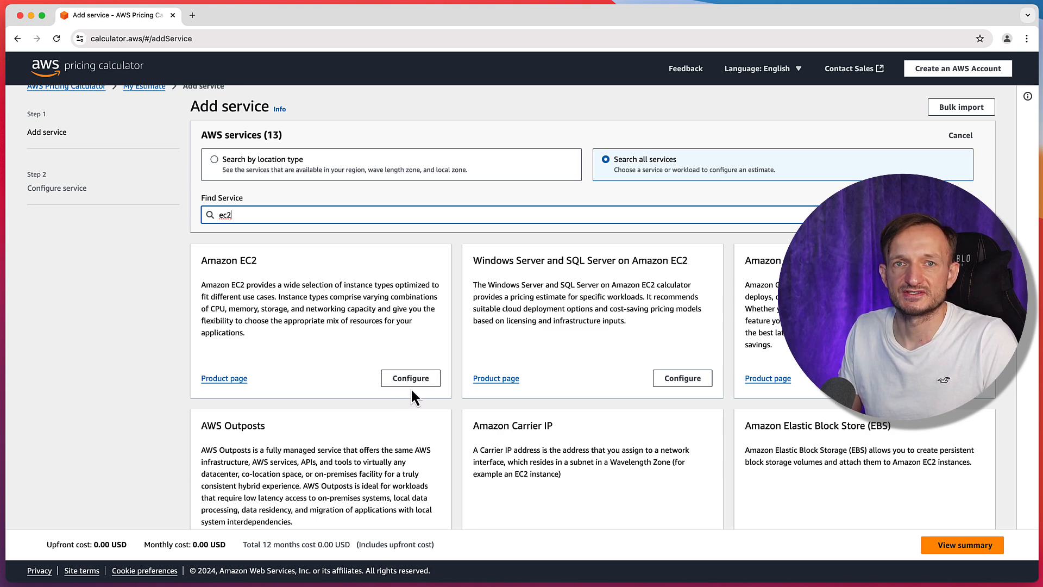
click(419, 379)
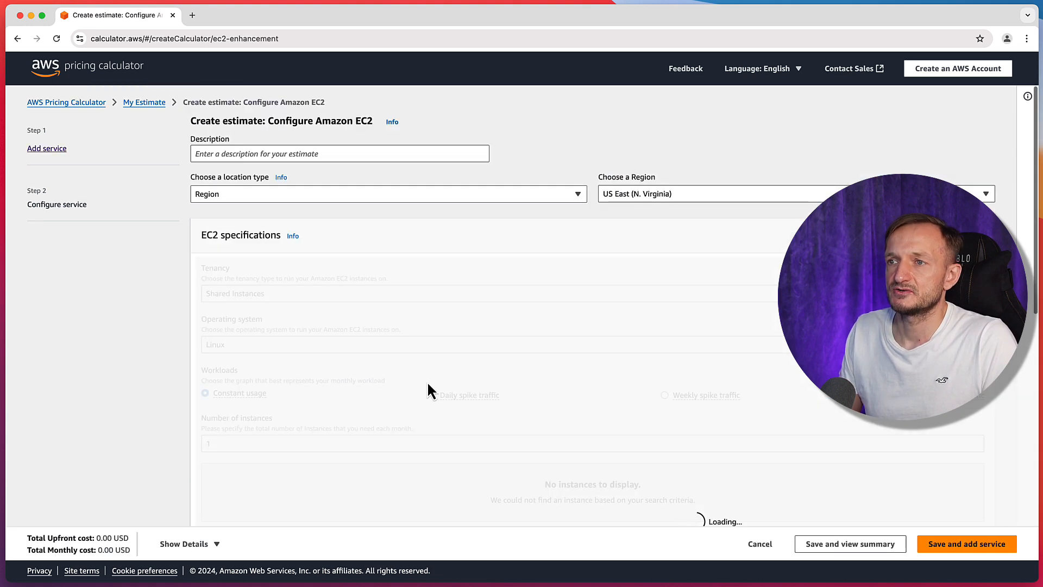
Step: Choose Linux as the operating system and set the number of instances to 4
scroll(521, 343, down, 1)
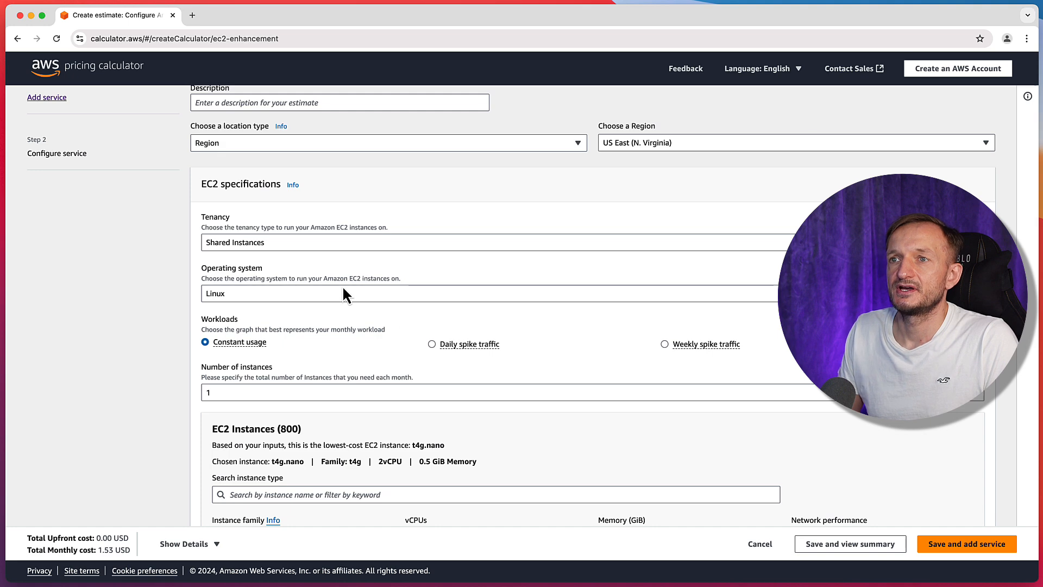
click(291, 295)
click(266, 312)
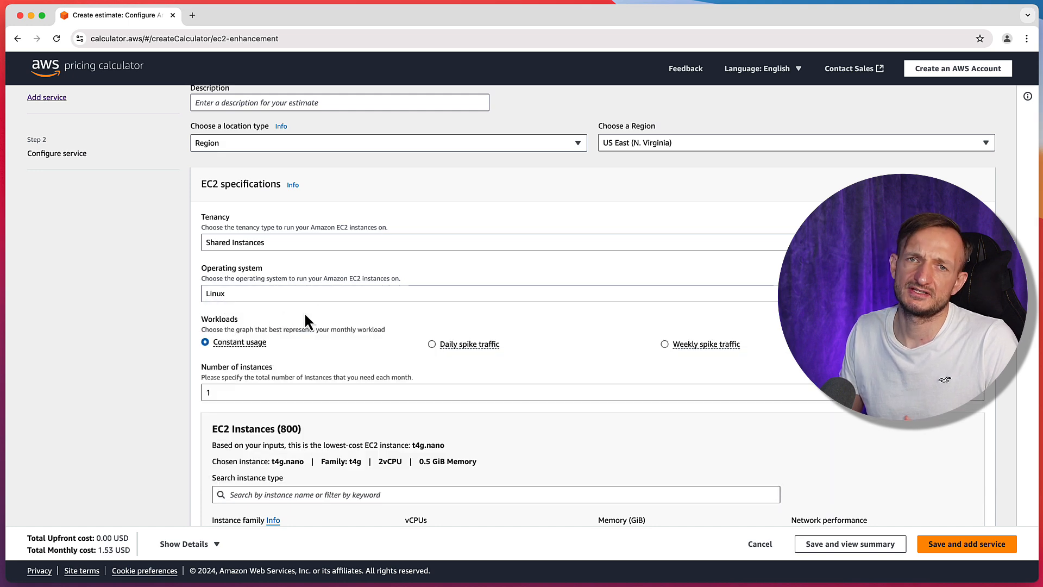
scroll(538, 326, down, 3)
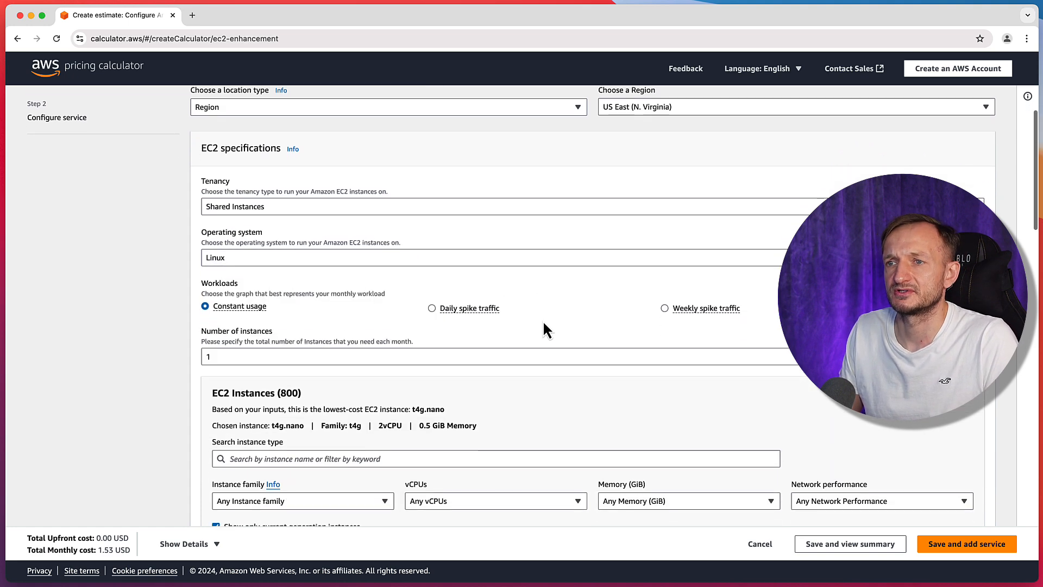
double_click(315, 266)
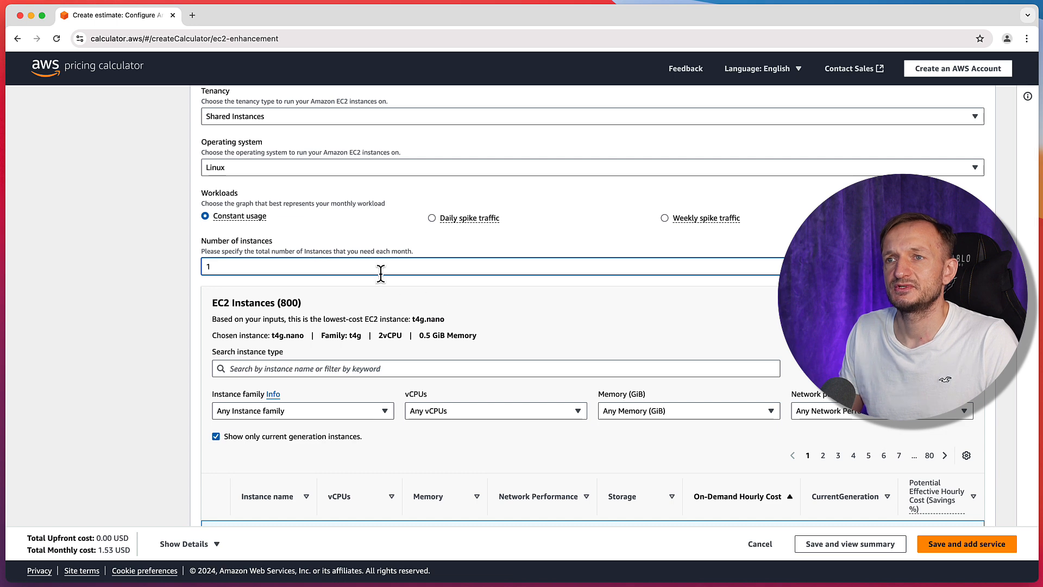
text(4)
Step: Filter the list of EC2 instances to the c5 instance family
scroll(490, 294, down, 2)
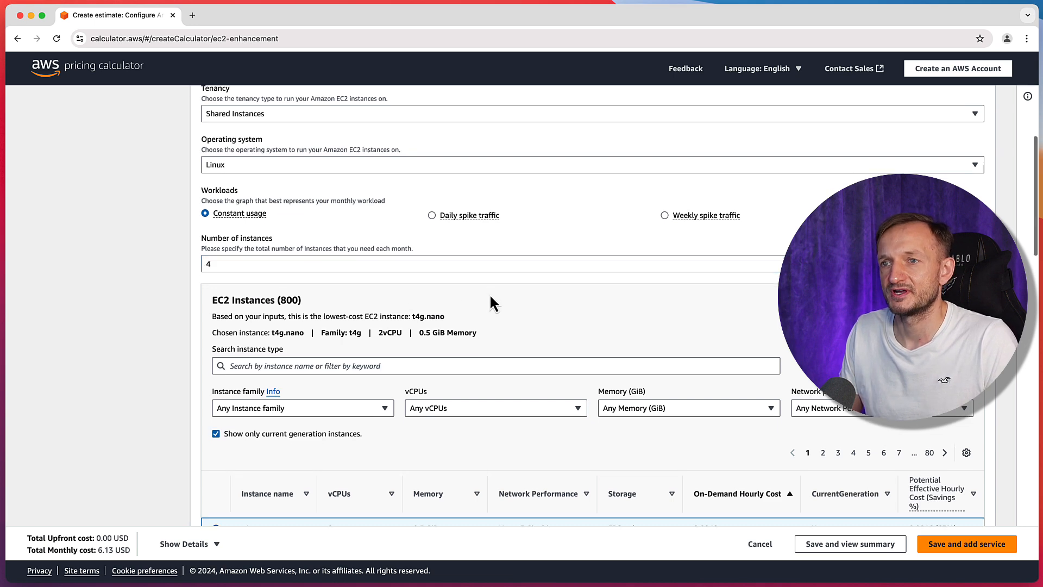
scroll(488, 294, down, 2)
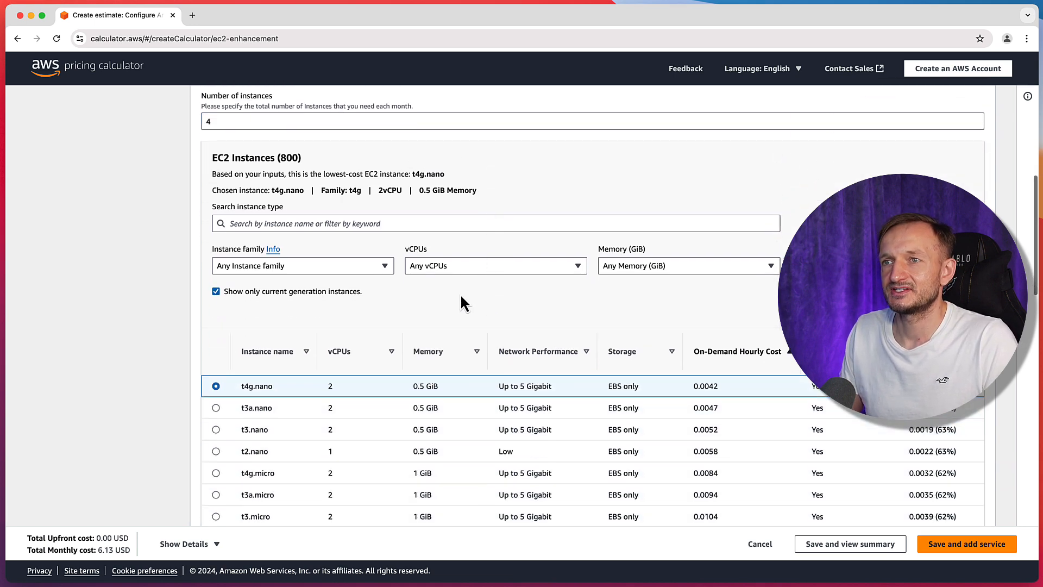
scroll(332, 292, down, 2)
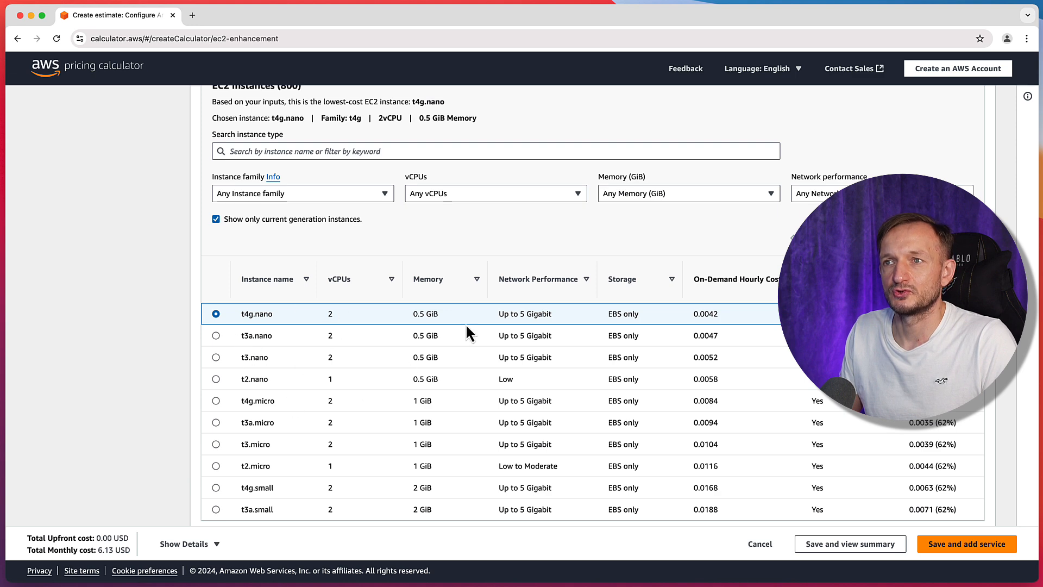
click(299, 194)
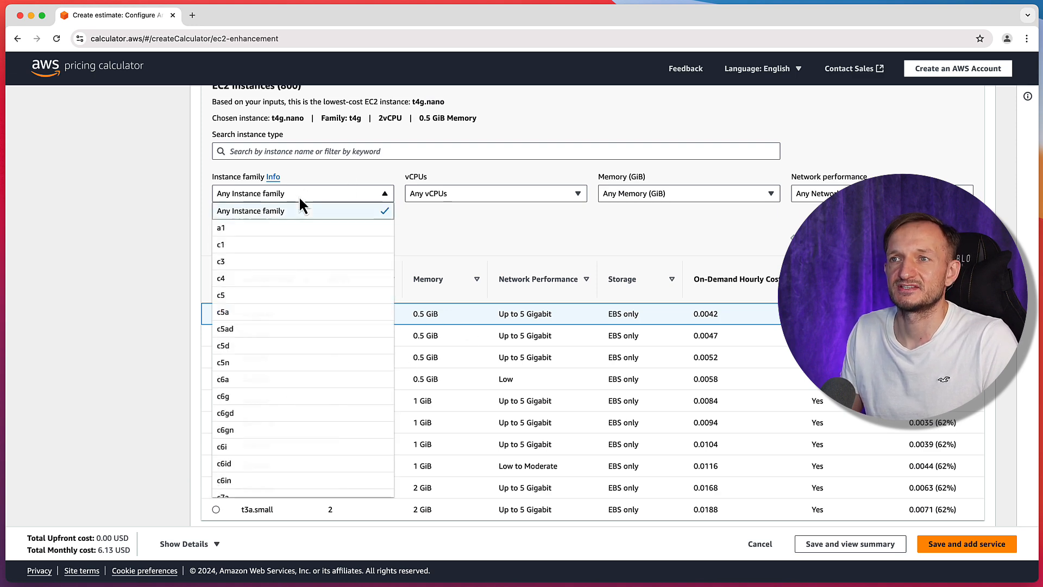
click(286, 299)
scroll(425, 248, down, 1)
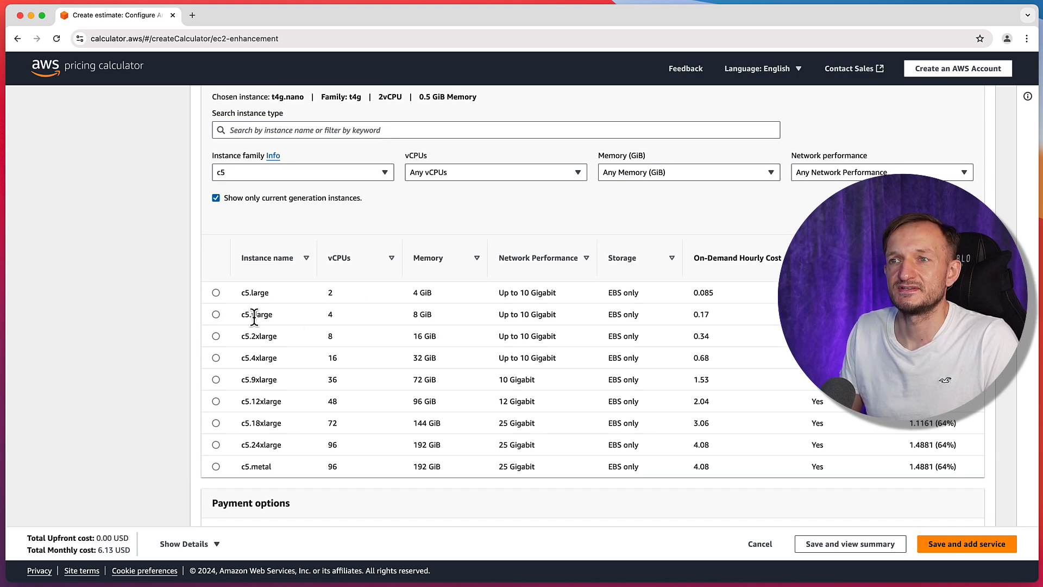
Step: Select the c5.xlarge instance with 4 vCPUs and 8 GiB of memory
drag(328, 314, 340, 315)
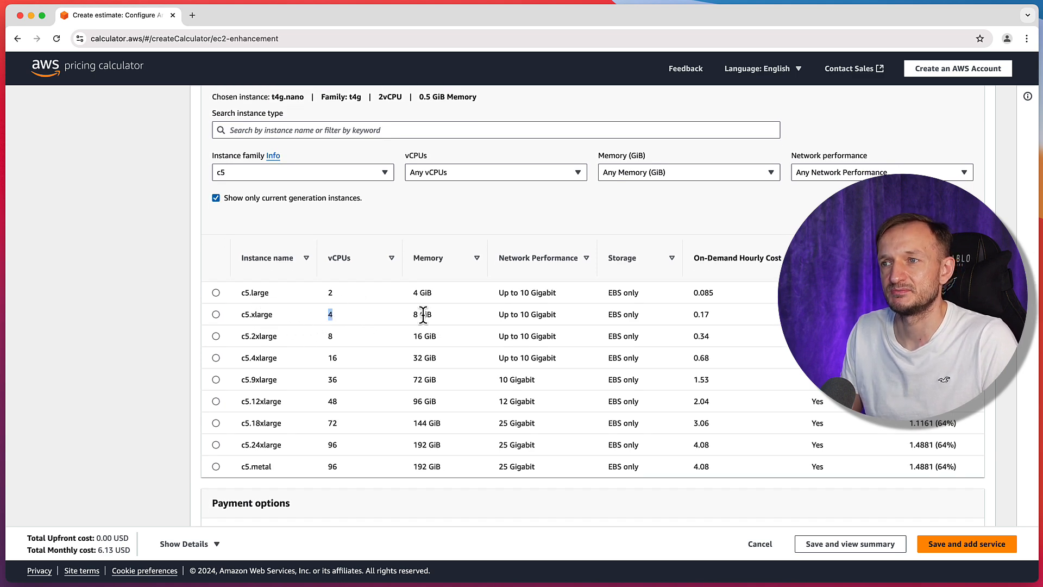
drag(427, 315, 452, 317)
click(216, 315)
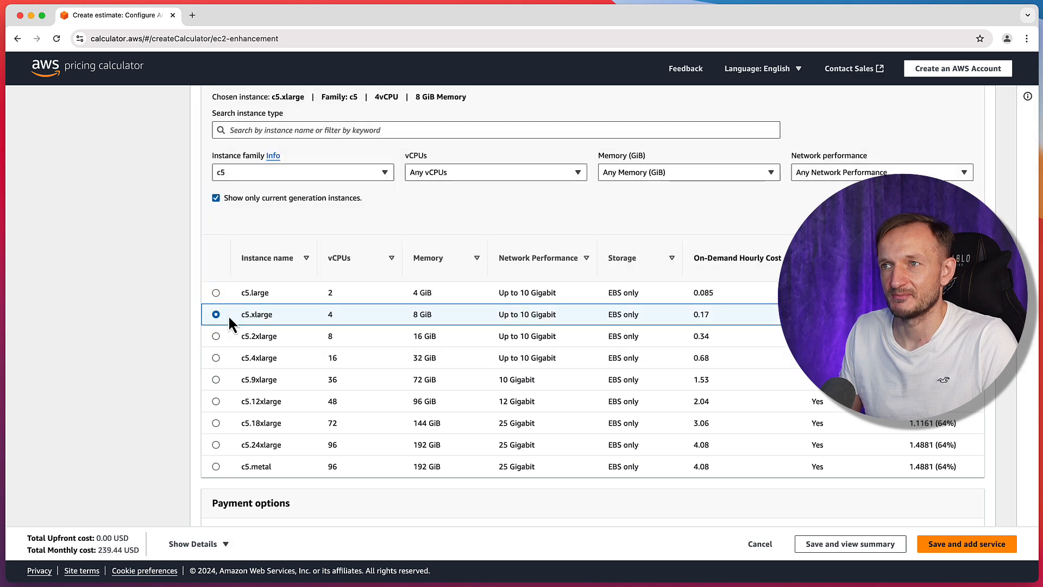
Step: Choose On-Demand as the payment option for the EC2 instances
scroll(645, 294, down, 6)
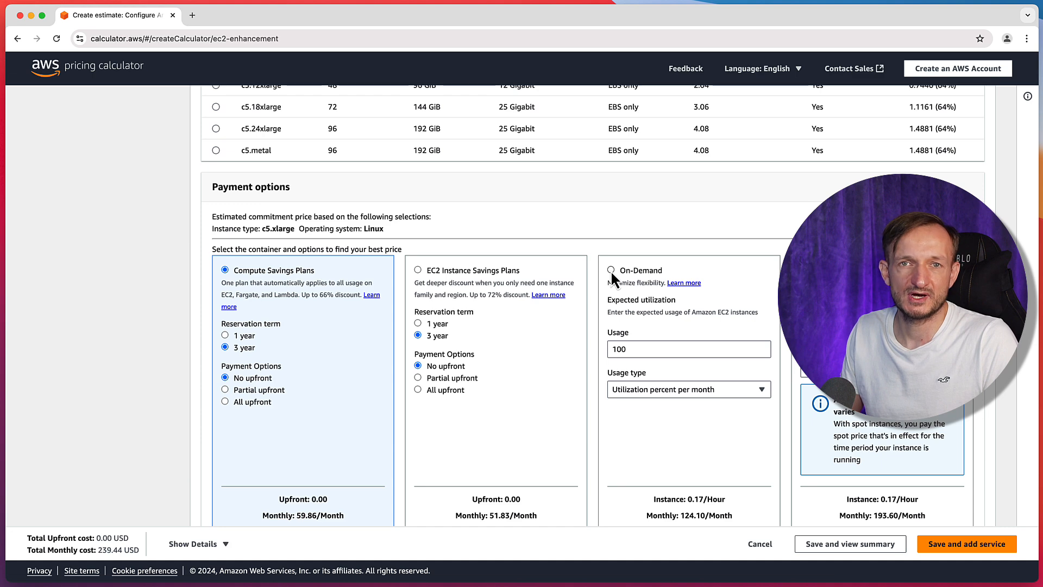
click(611, 270)
scroll(721, 217, down, 1)
Step: Expand the EC2 cost calculations and examine the monthly On-Demand breakdown and the optional cost sections below it
scroll(717, 211, down, 4)
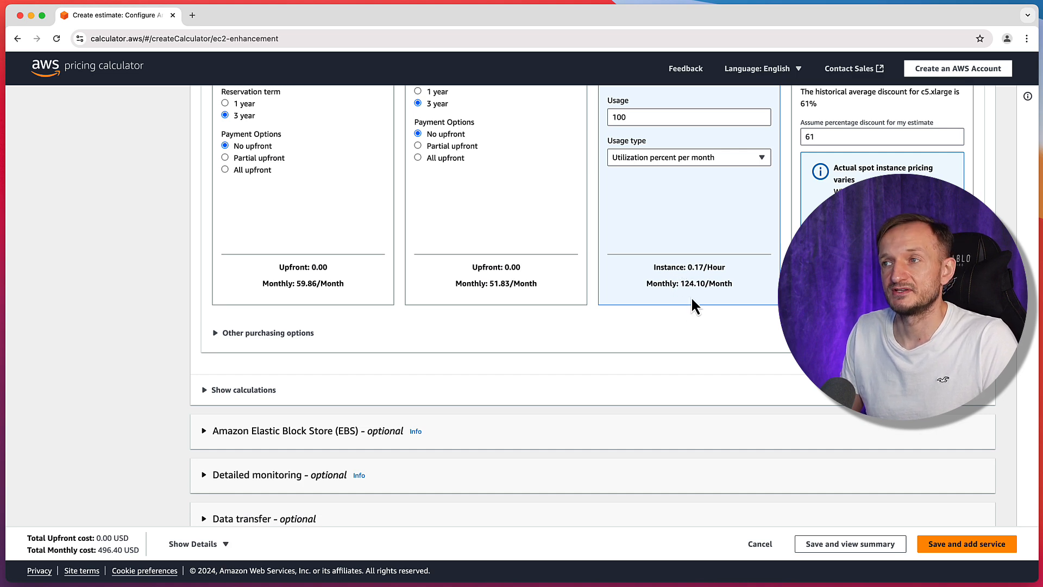
click(245, 393)
scroll(304, 367, down, 2)
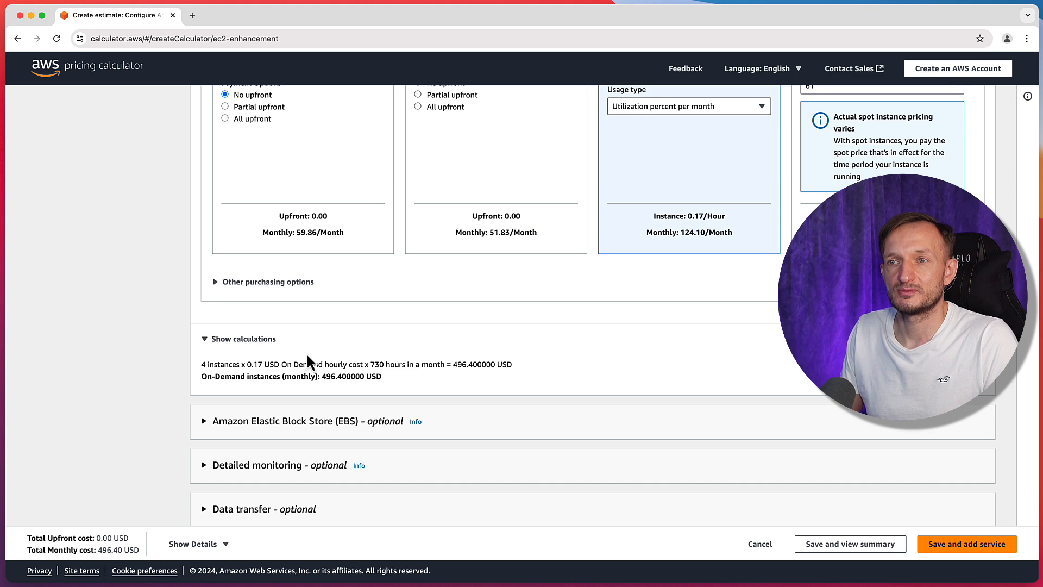
scroll(232, 366, down, 1)
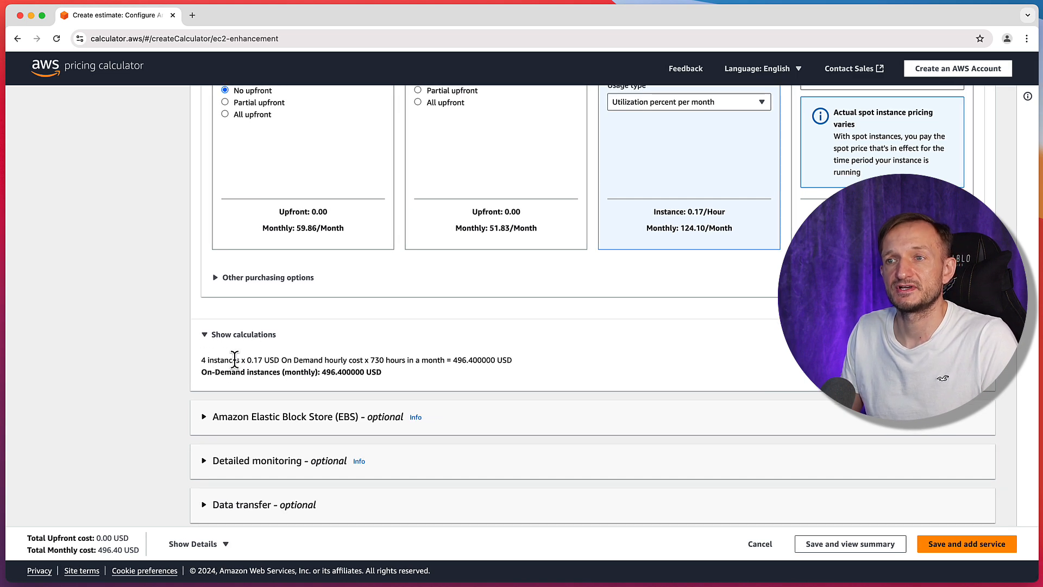
scroll(290, 360, down, 2)
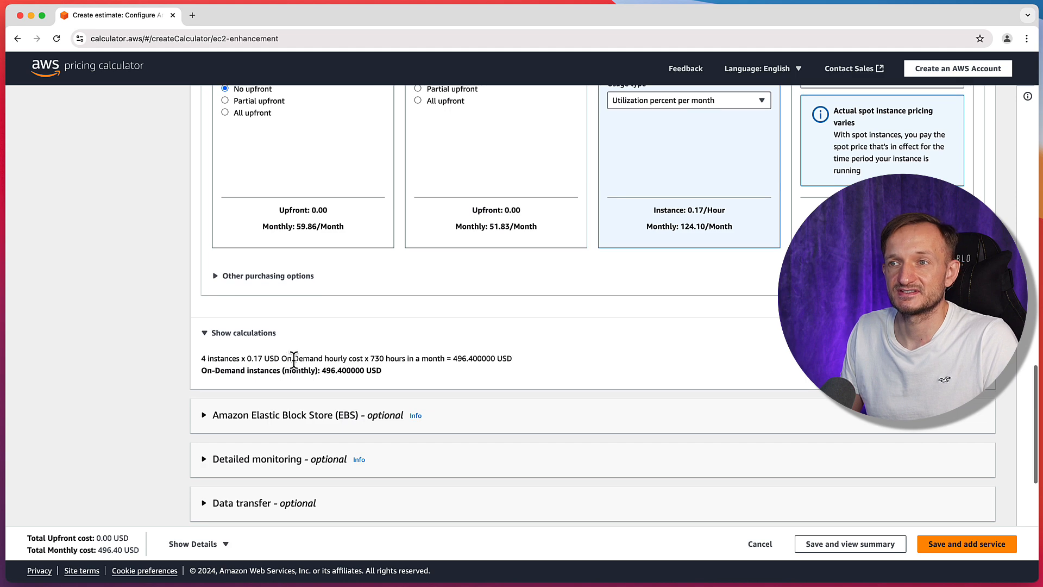
scroll(375, 354, down, 1)
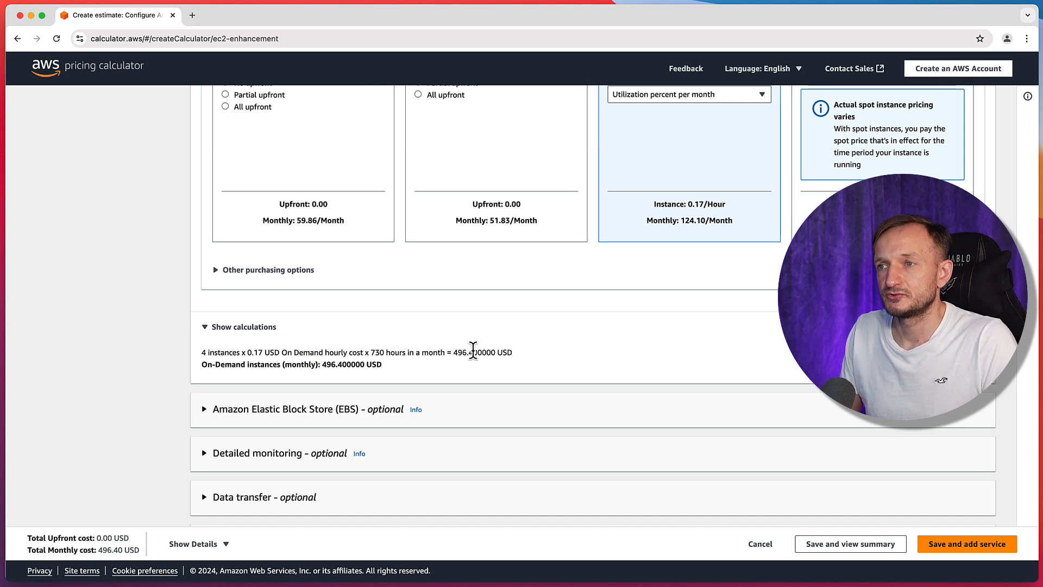
scroll(524, 353, down, 1)
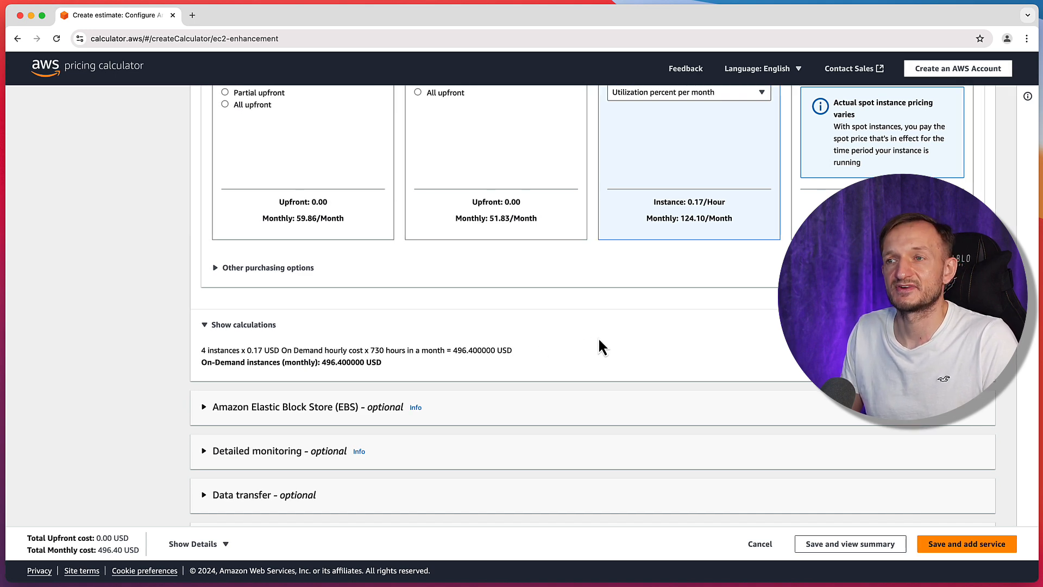
scroll(598, 340, down, 2)
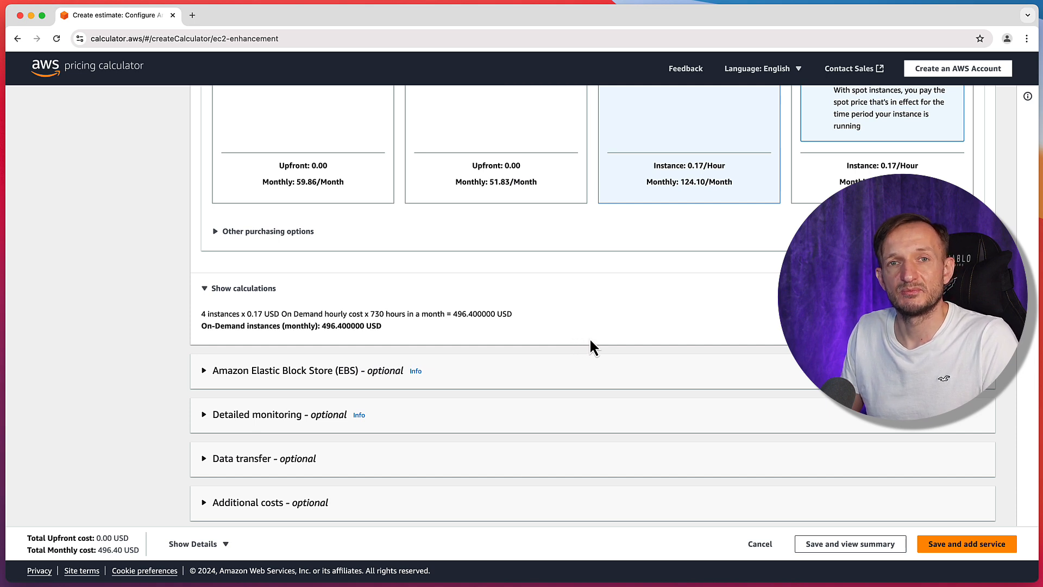
scroll(654, 381, down, 1)
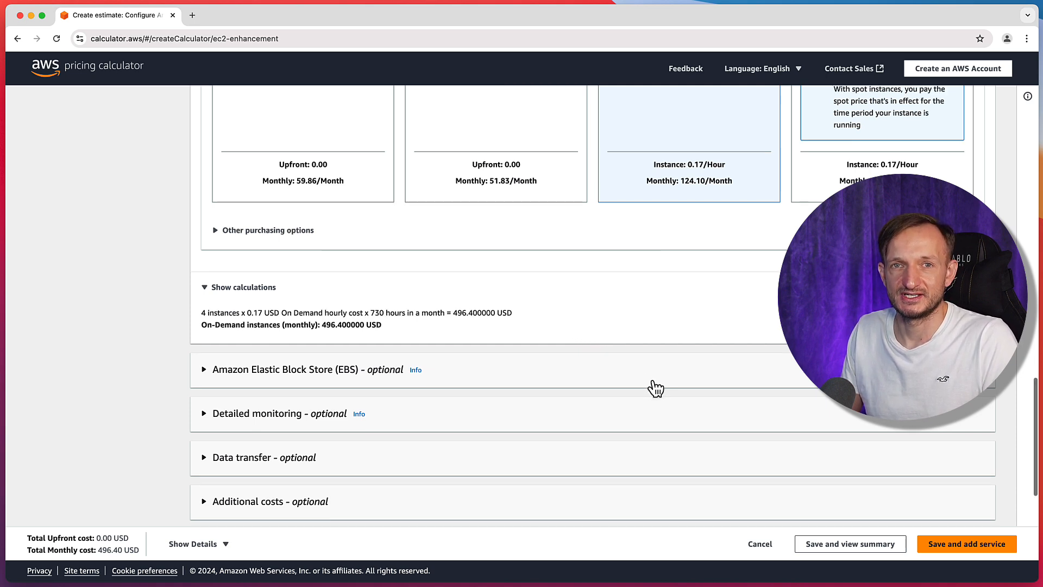
scroll(655, 388, down, 3)
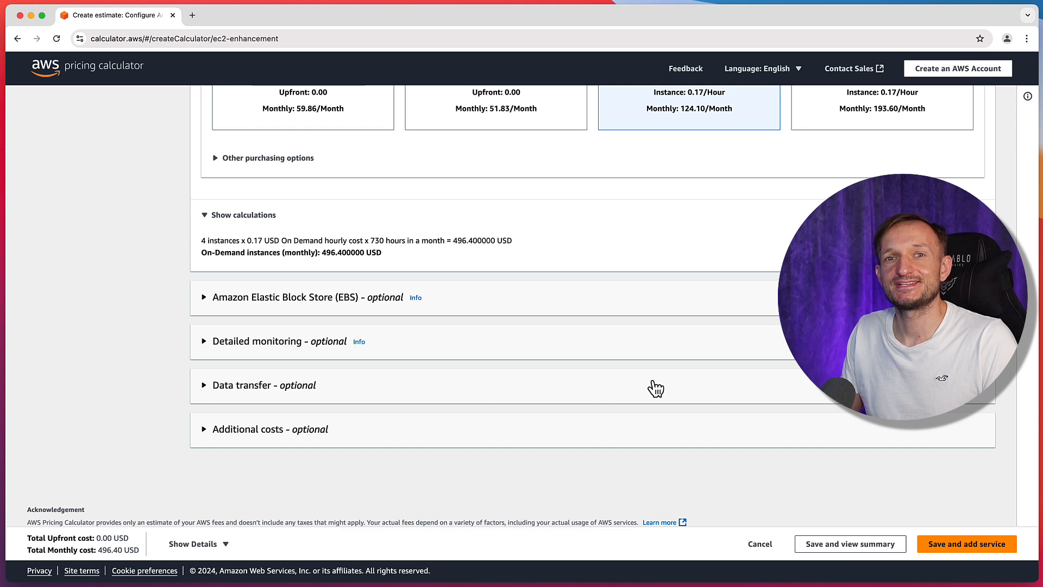